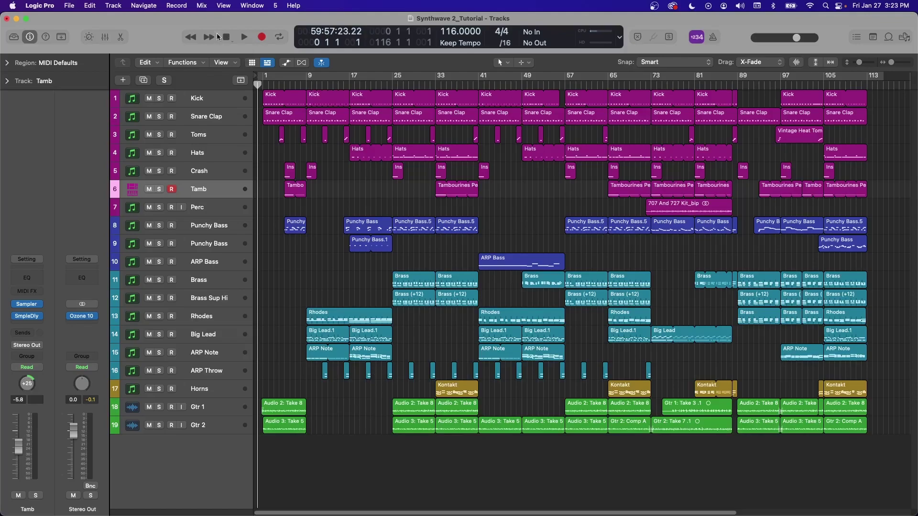
- Open the File menu to reach the Bounce > Project or Section command
{"action": "left_click", "coordinate": [72, 5]}
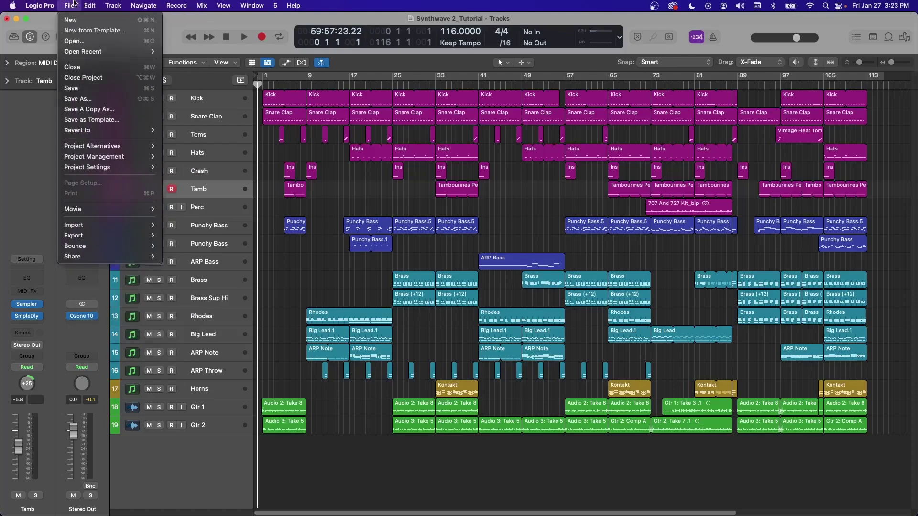
- Open the Bounce dialog for the whole project and move it lower on screen
{"action": "mouse_move", "coordinate": [83, 246]}
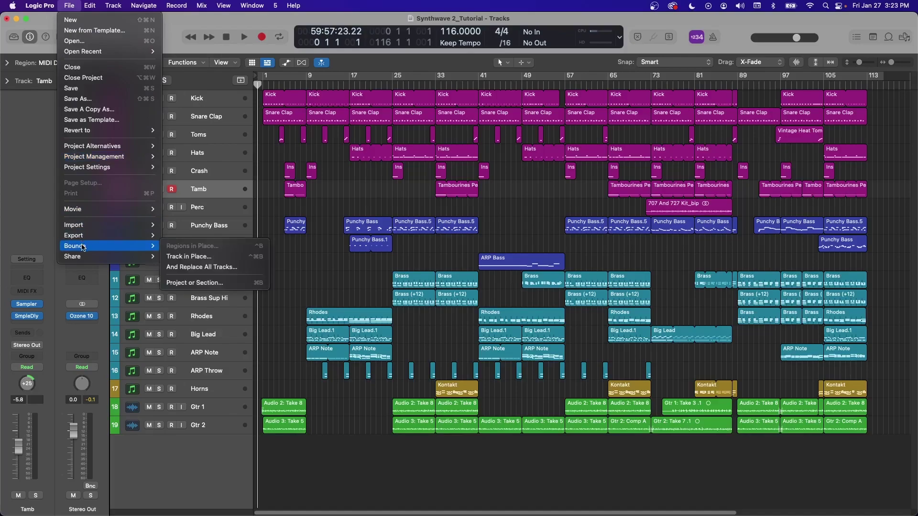
{"action": "left_click", "coordinate": [214, 285]}
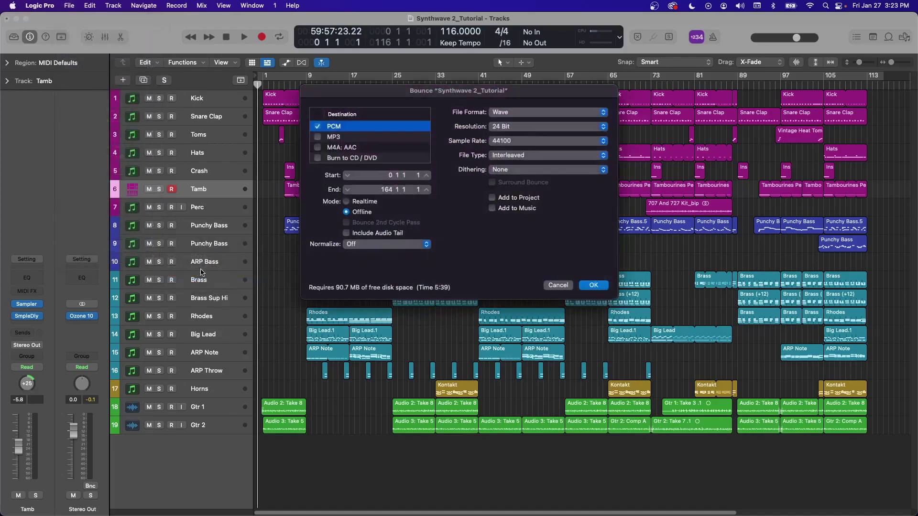
{"action": "left_click_drag", "start_coordinate": [515, 92], "coordinate": [515, 123]}
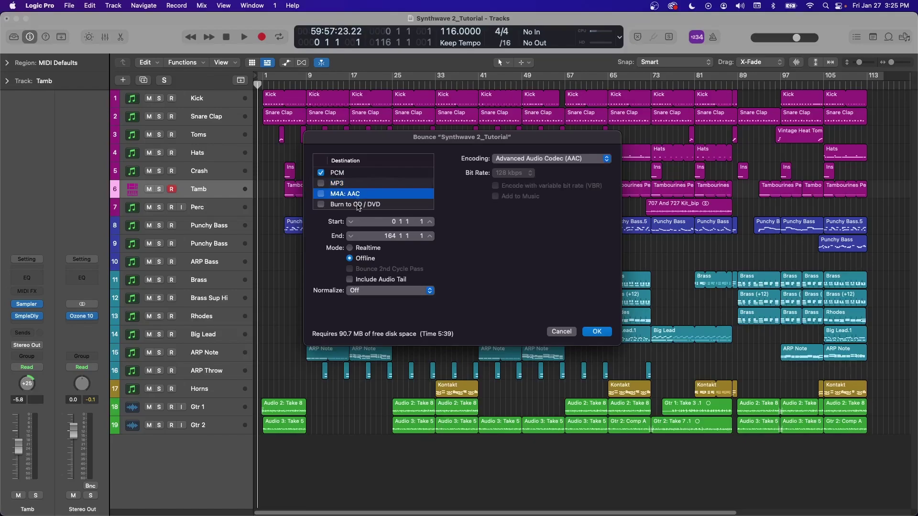
- Compare the Burn to CD / DVD and AAC destination options
{"action": "left_click", "coordinate": [358, 206]}
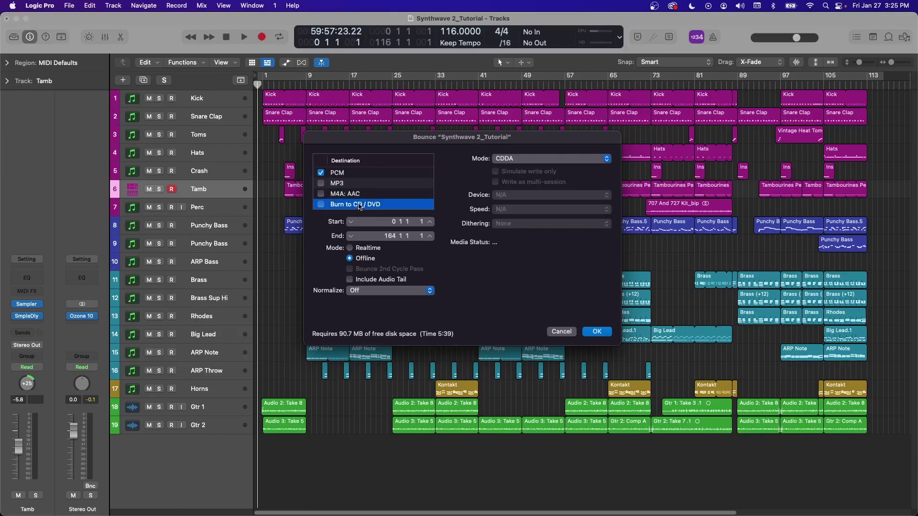
{"action": "left_click", "coordinate": [365, 195]}
{"action": "left_click", "coordinate": [363, 205]}
{"action": "left_click", "coordinate": [363, 194]}
{"action": "left_click", "coordinate": [359, 204]}
- Try Burn to CD / DVD, dismiss the no-drives alert, and add MP3 alongside PCM
{"action": "left_click", "coordinate": [320, 204]}
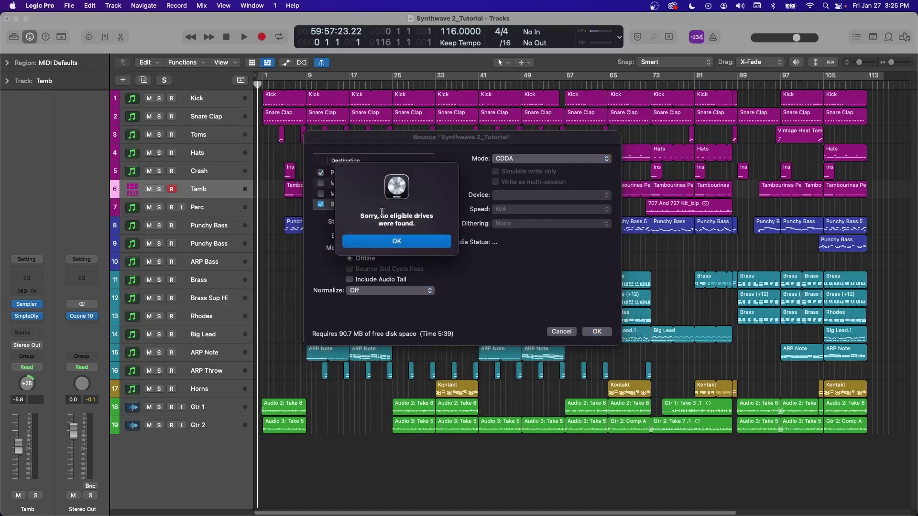
{"action": "left_click", "coordinate": [397, 242]}
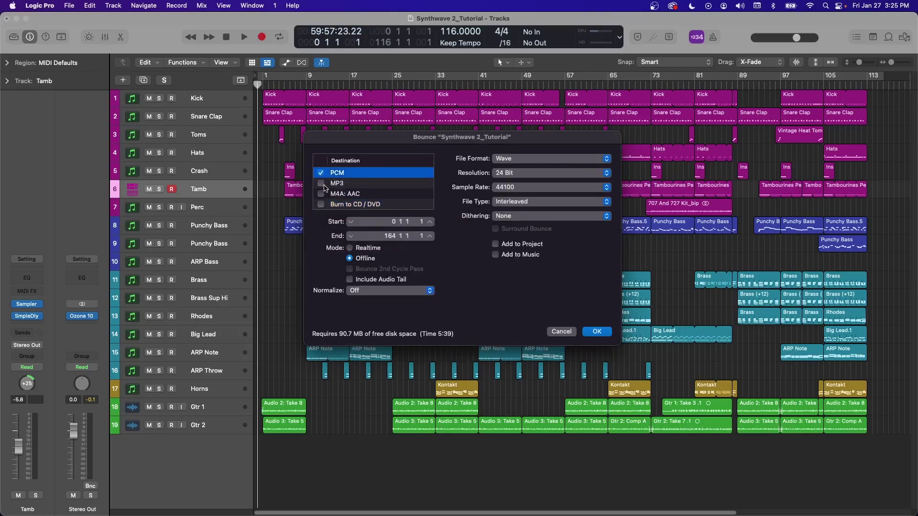
{"action": "left_click", "coordinate": [365, 183]}
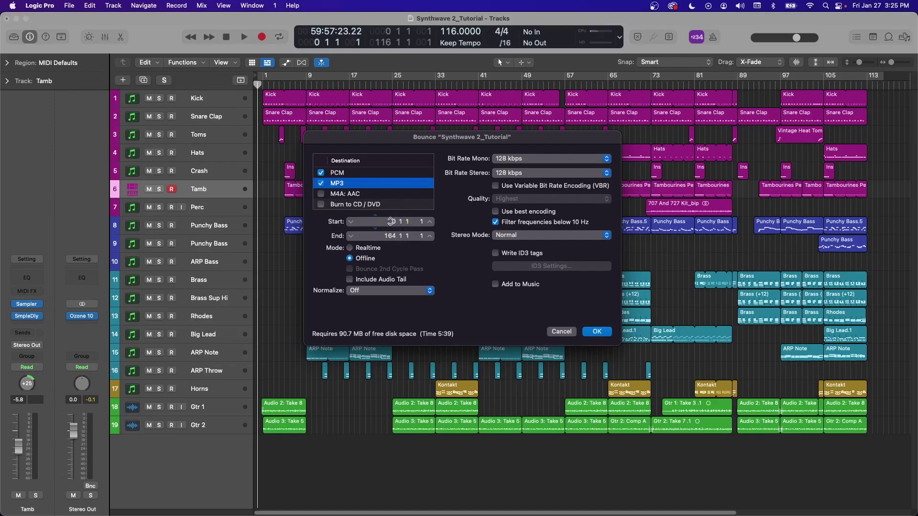
- Cancel the Bounce dialog and drag the project end back to bar 114, past the last regions
{"action": "left_click", "coordinate": [562, 333]}
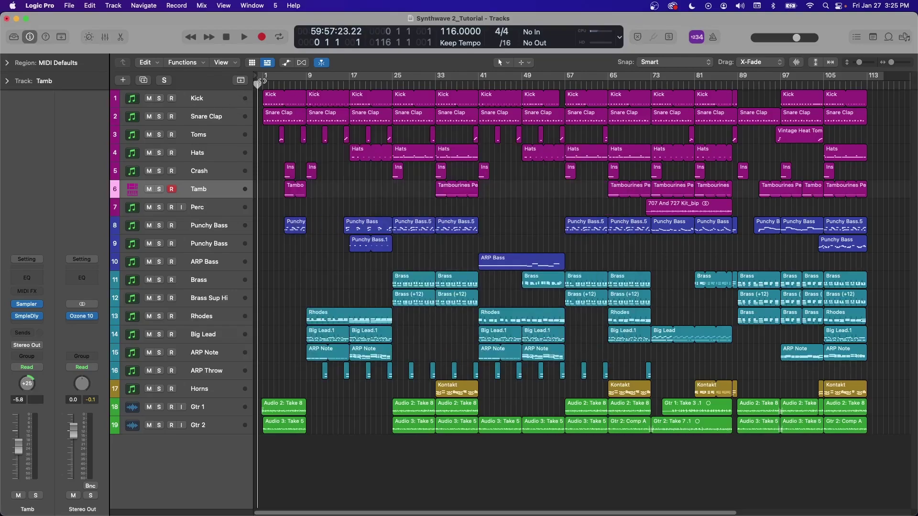
{"action": "key", "text": "space"}
{"action": "key", "text": "space"}
{"action": "left_click_drag", "start_coordinate": [258, 83], "coordinate": [637, 83]}
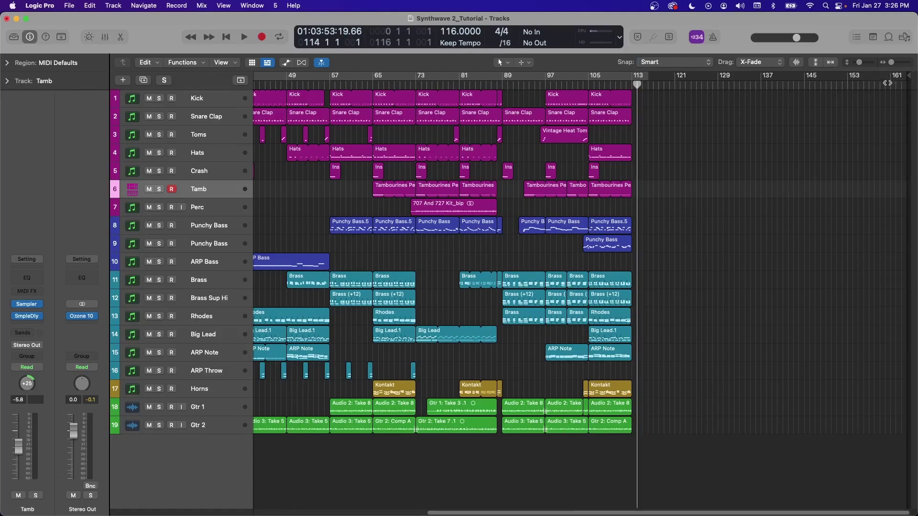
{"action": "left_click_drag", "start_coordinate": [637, 84], "coordinate": [610, 86]}
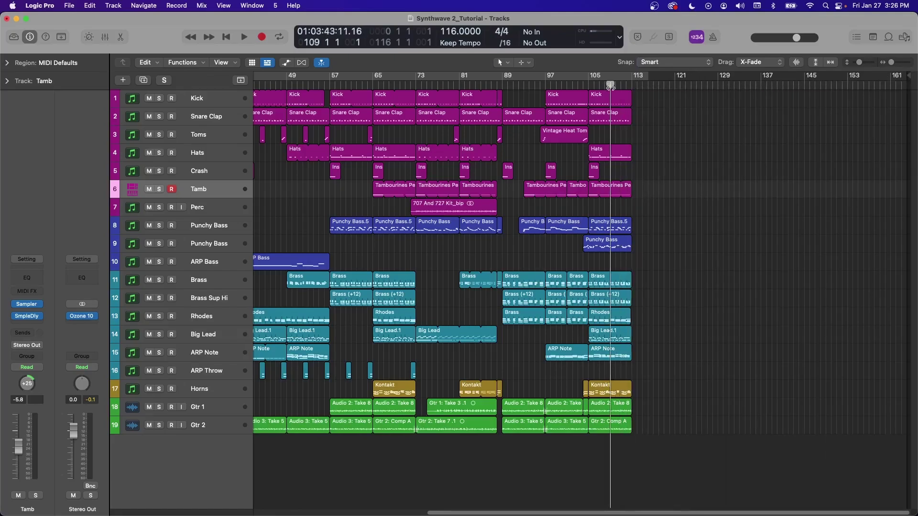
{"action": "mouse_move", "coordinate": [906, 77]}
{"action": "left_mouse_down"}
{"action": "mouse_move", "coordinate": [856, 91]}
{"action": "mouse_move", "coordinate": [637, 113]}
{"action": "left_mouse_up"}
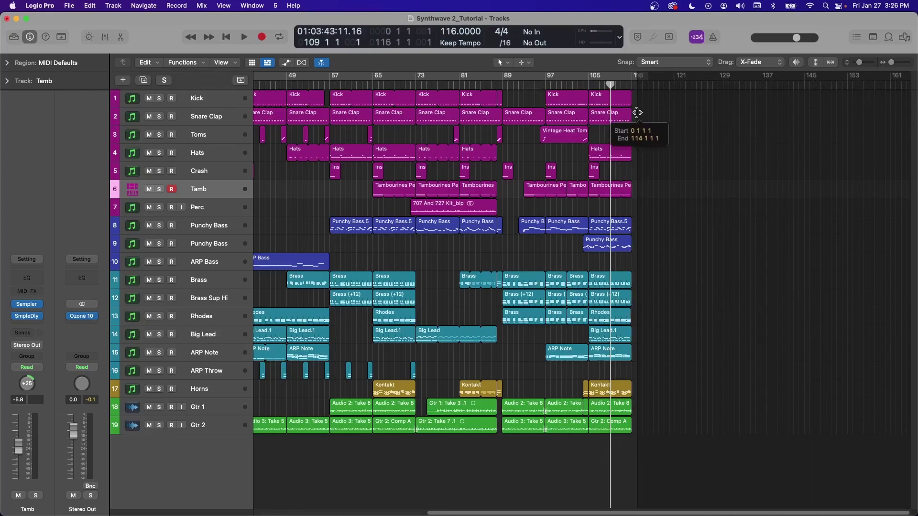
- Set a cycle range spanning bar 4 to bar 73
{"action": "key", "text": "z"}
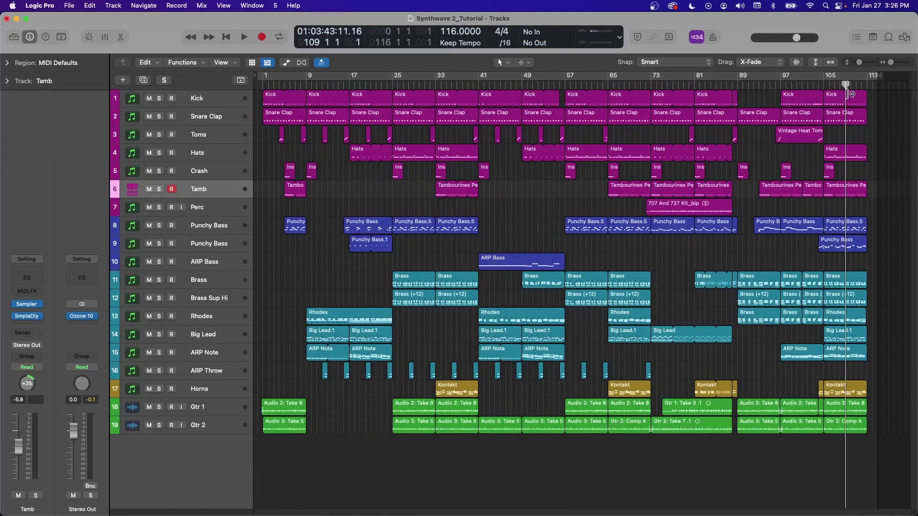
{"action": "left_click", "coordinate": [847, 79]}
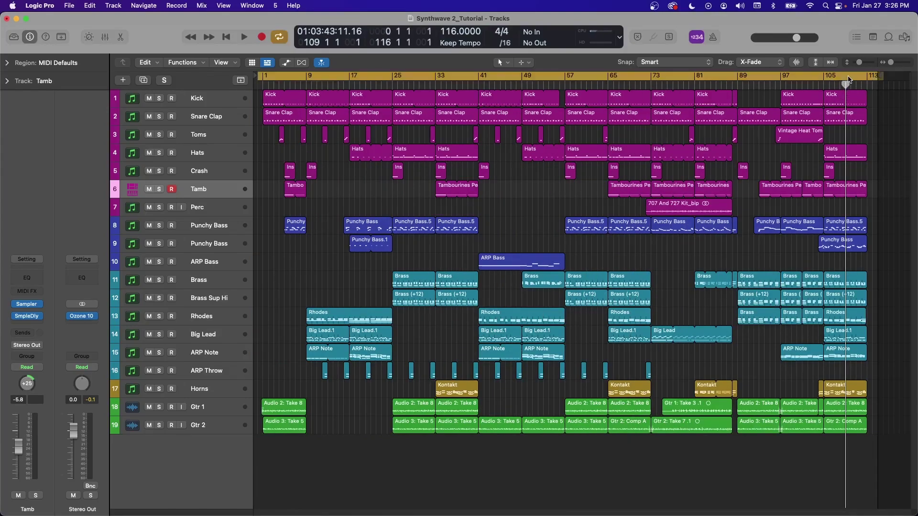
{"action": "left_click_drag", "start_coordinate": [883, 78], "coordinate": [880, 79]}
{"action": "left_click", "coordinate": [880, 79]}
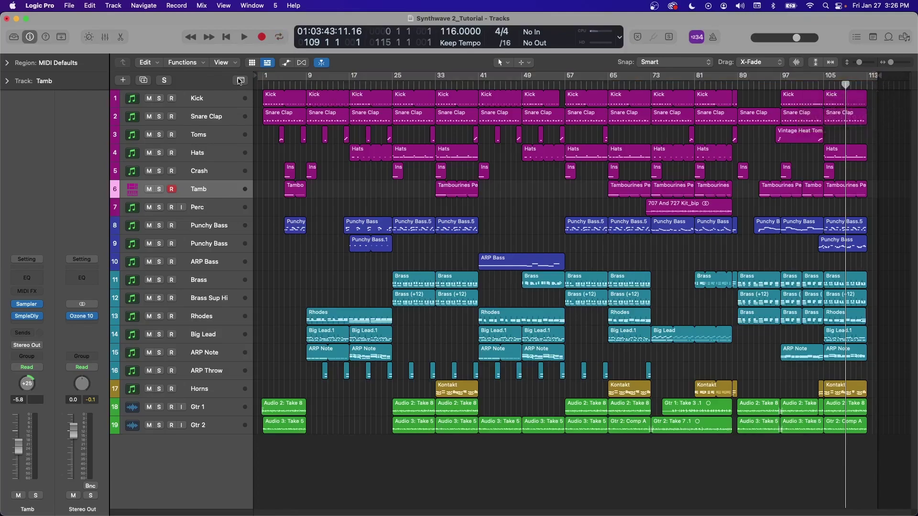
{"action": "left_click_drag", "start_coordinate": [264, 79], "coordinate": [453, 79]}
{"action": "left_click", "coordinate": [460, 79]}
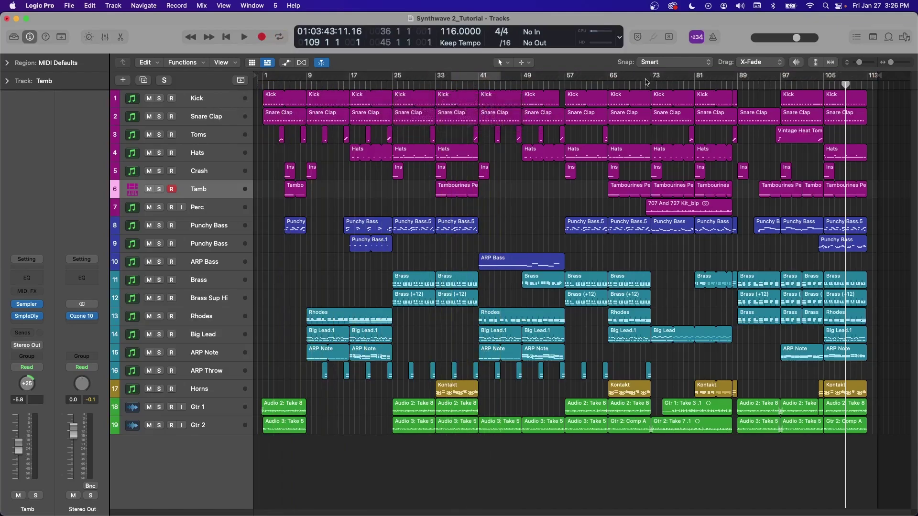
{"action": "key", "text": "c"}
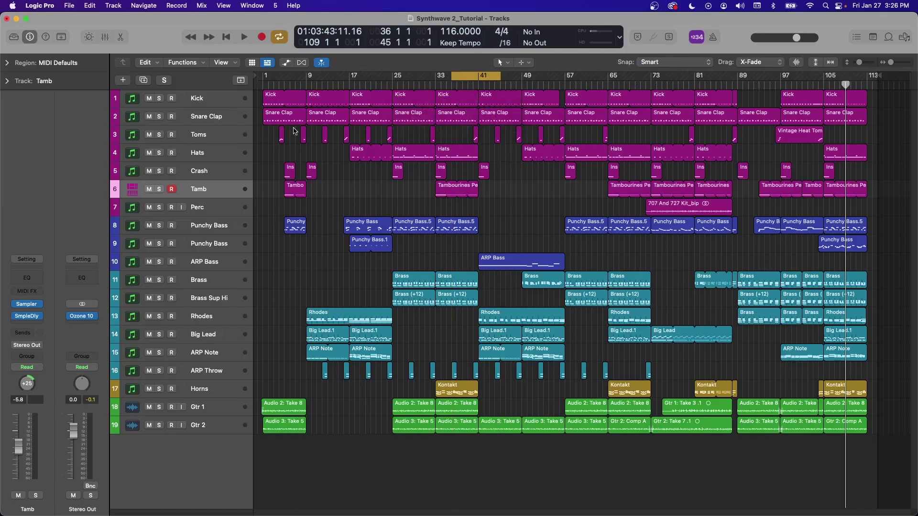
{"action": "left_click", "coordinate": [279, 37]}
{"action": "left_click", "coordinate": [279, 37]}
{"action": "left_click_drag", "start_coordinate": [453, 78], "coordinate": [281, 78]}
{"action": "left_click_drag", "start_coordinate": [501, 78], "coordinate": [653, 78]}
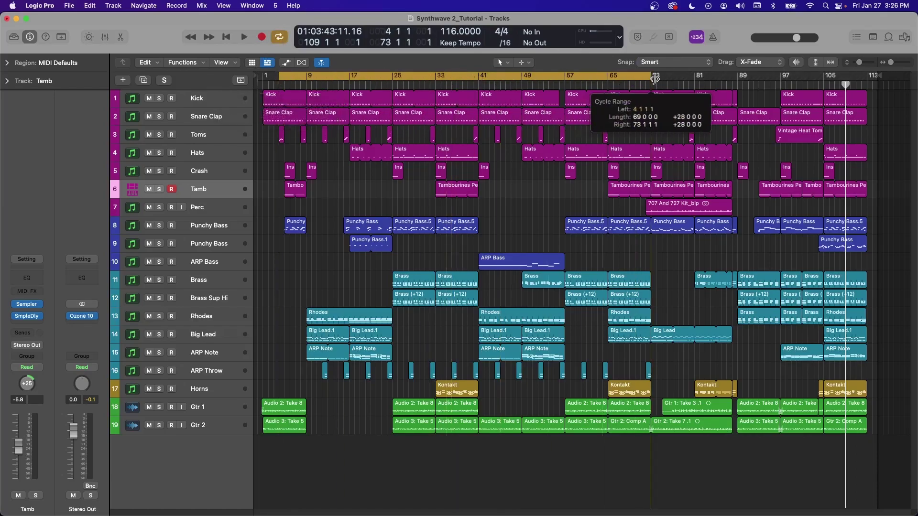
- Open Bounce for the 4–73 cycle range, cancel it, and turn Cycle off
{"action": "key", "text": "super+b"}
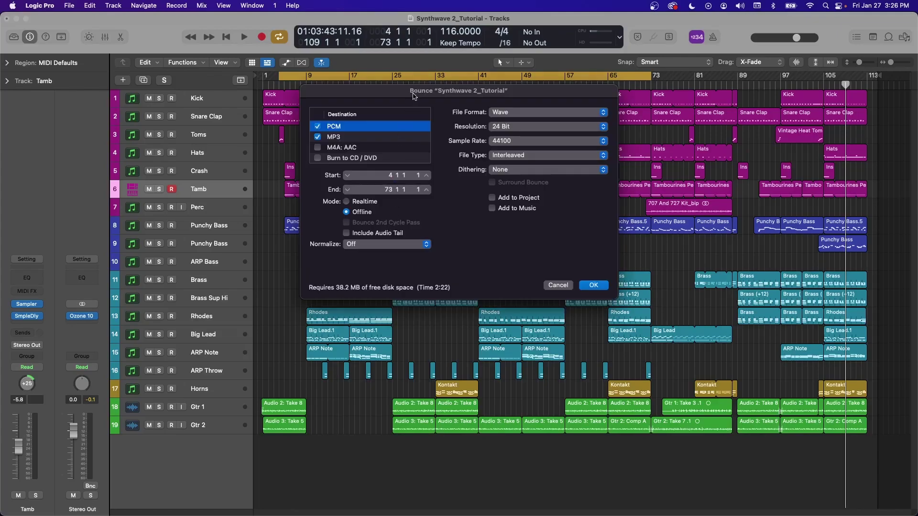
{"action": "left_click_drag", "start_coordinate": [414, 96], "coordinate": [416, 147]}
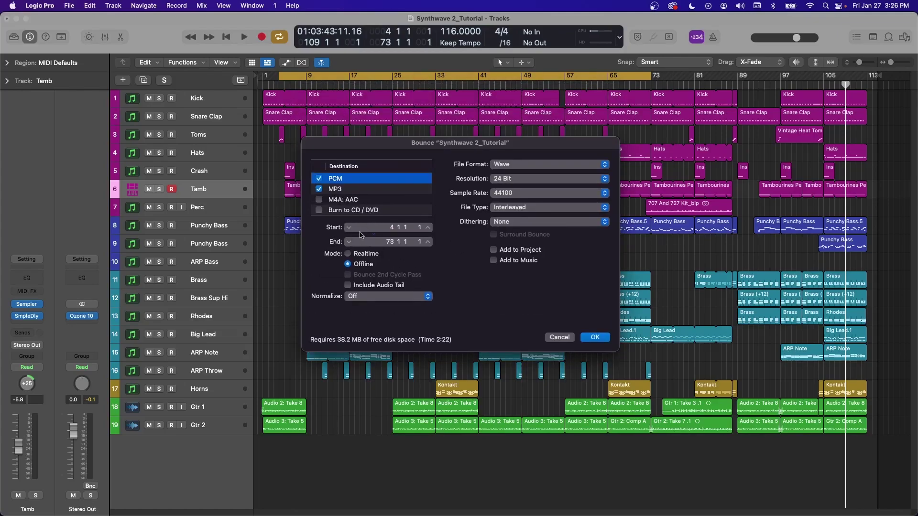
{"action": "left_click", "coordinate": [569, 341]}
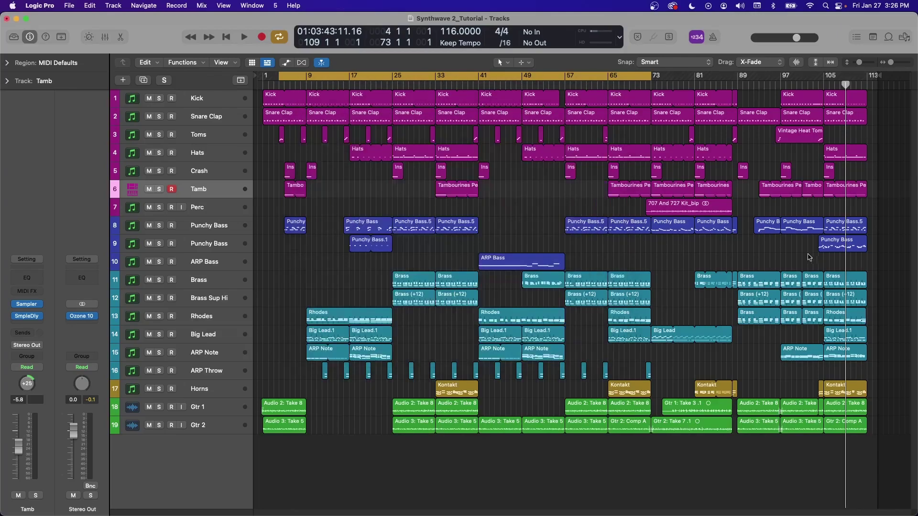
{"action": "key", "text": "c"}
- Select every region and bounce the whole arrangement with Cmd-B and OK
{"action": "left_click_drag", "start_coordinate": [869, 467], "coordinate": [259, 93]}
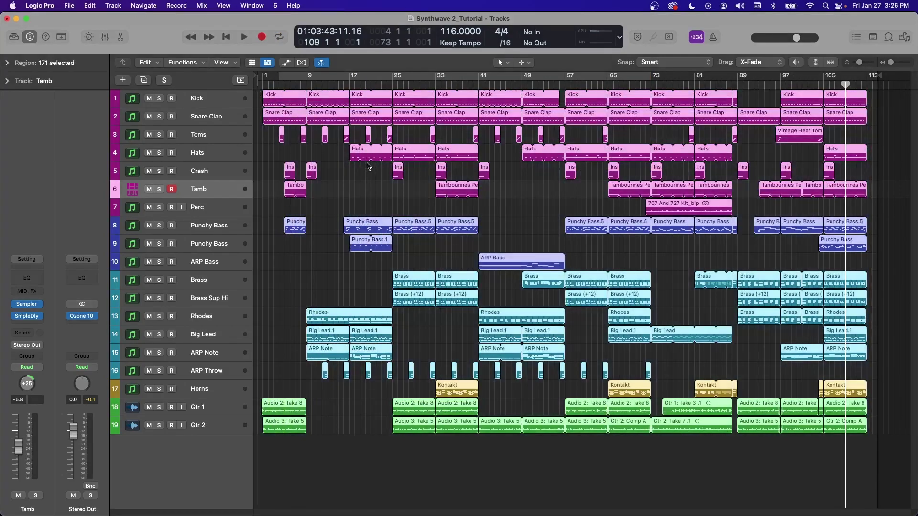
{"action": "key", "text": "super+b"}
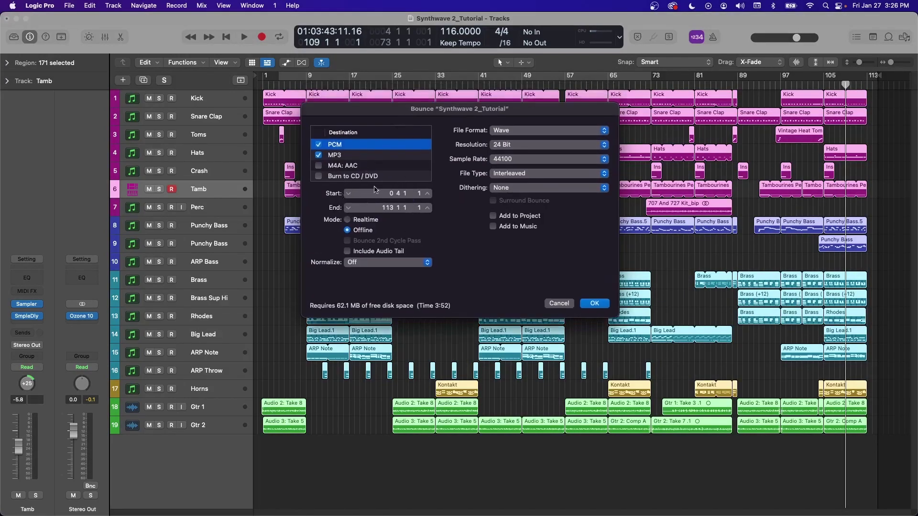
{"action": "left_click", "coordinate": [583, 304]}
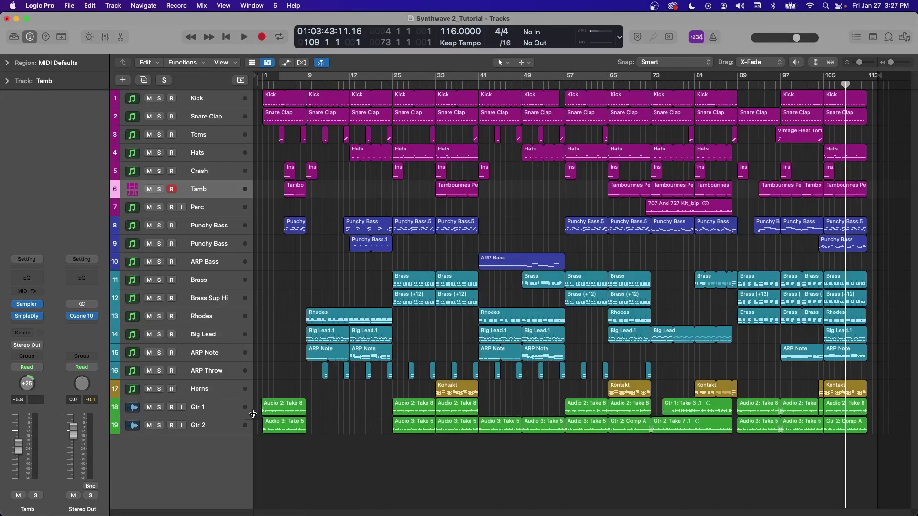
{"action": "key", "text": "i"}
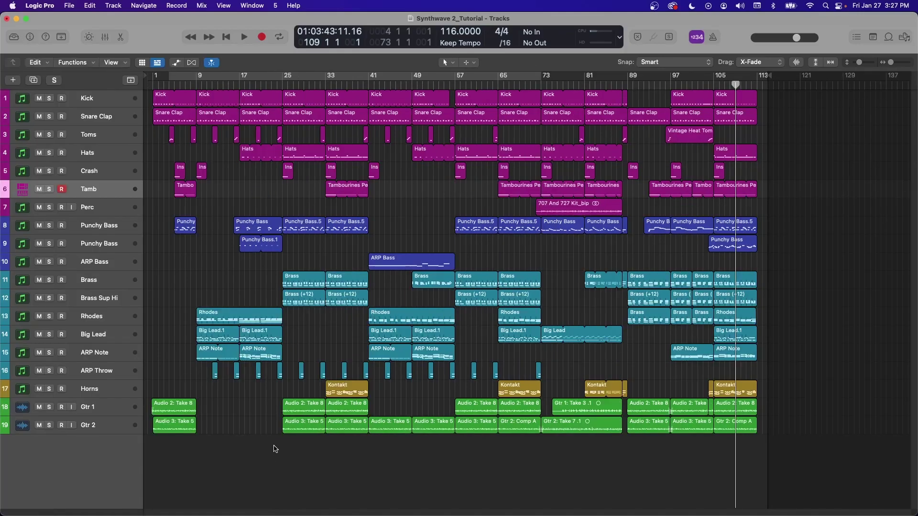
{"action": "key", "text": "i"}
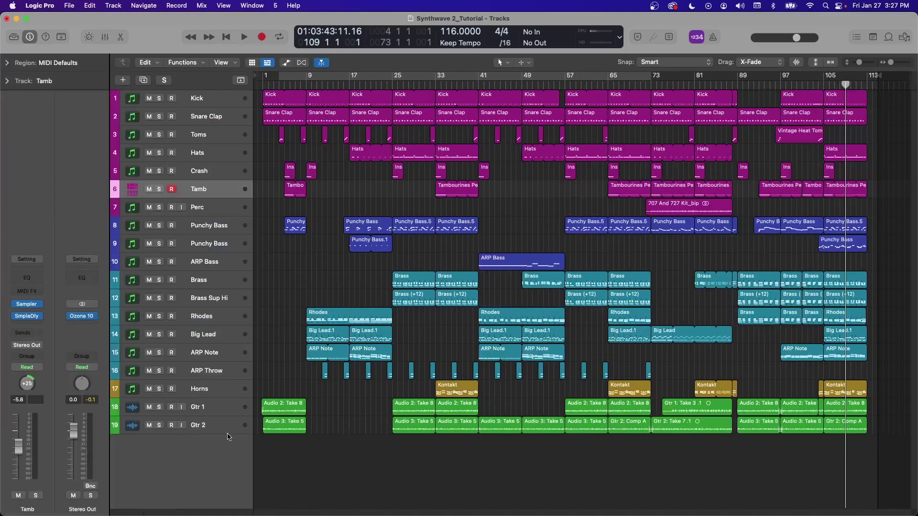
- Show the Mixer with X and reopen the Bounce dialog for bars 1–115
{"action": "left_click", "coordinate": [90, 486]}
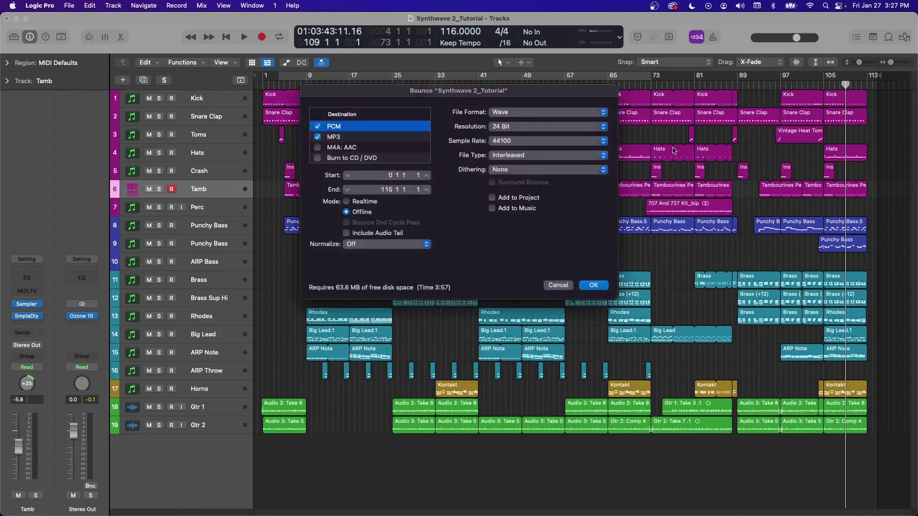
{"action": "left_click", "coordinate": [551, 286]}
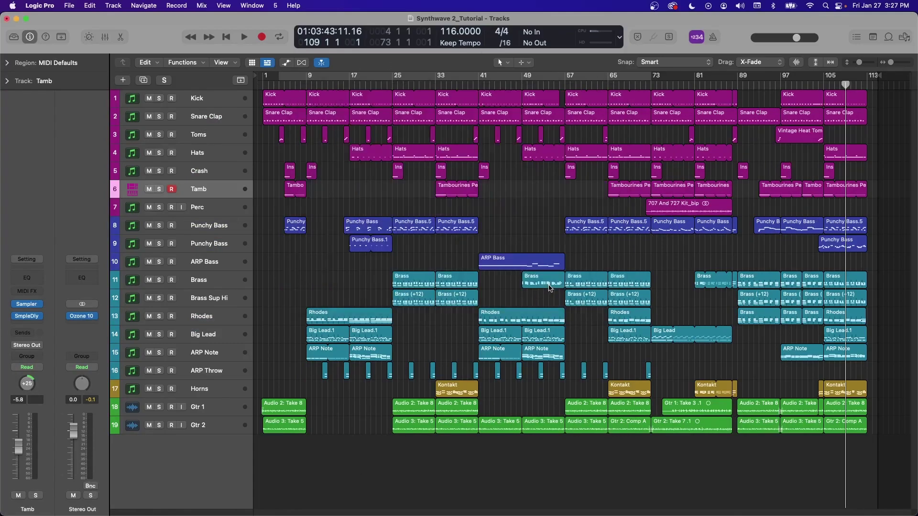
{"action": "key", "text": "x"}
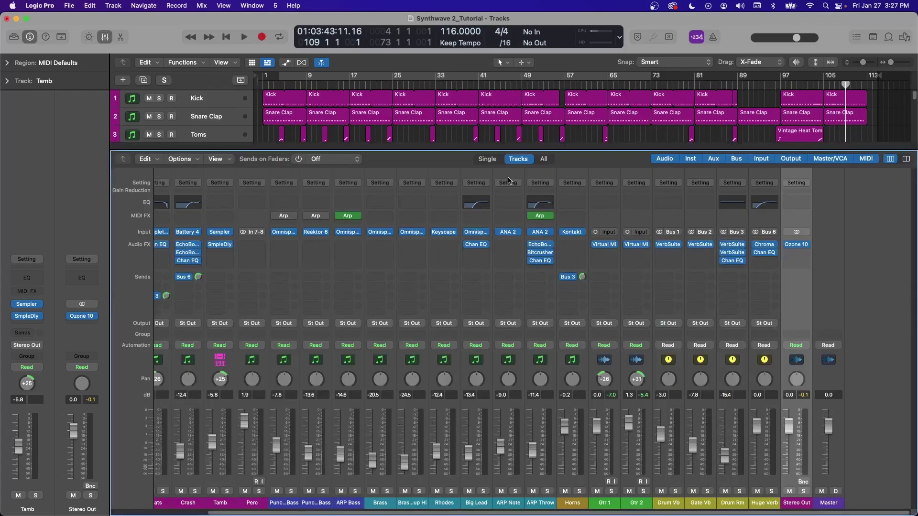
{"action": "left_click", "coordinate": [803, 482]}
{"action": "left_click", "coordinate": [560, 287]}
{"action": "key", "text": "super+b"}
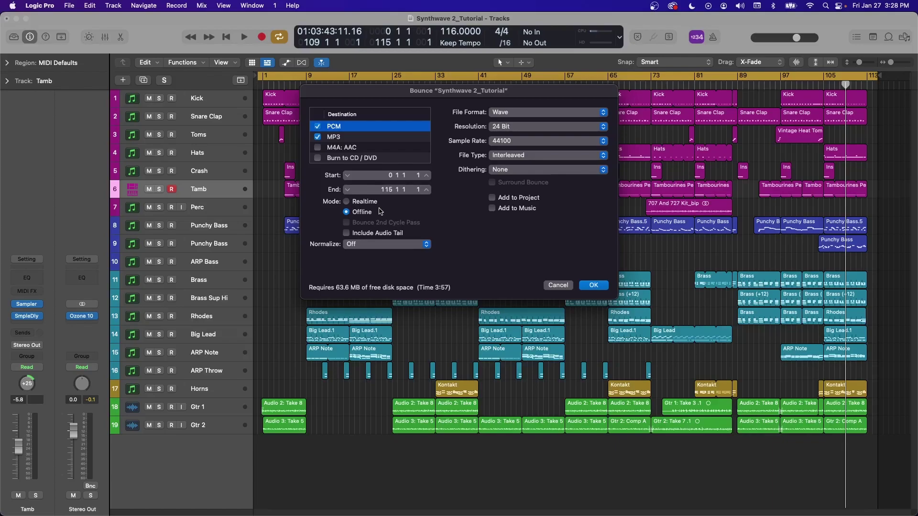
- Choose Realtime mode, toggling Bounce 2nd Cycle Pass and Include Audio Tail on then off
{"action": "left_click", "coordinate": [346, 201]}
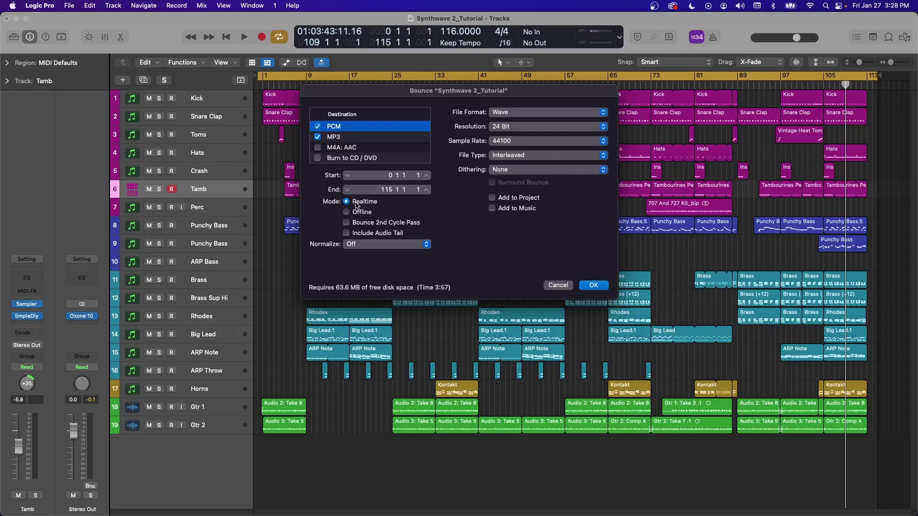
{"action": "left_click", "coordinate": [385, 223]}
{"action": "left_click", "coordinate": [349, 223]}
{"action": "left_click", "coordinate": [347, 233]}
{"action": "left_click", "coordinate": [348, 234]}
- Return the bounce mode to Offline and leave Normalize set to Off
{"action": "left_click", "coordinate": [347, 211]}
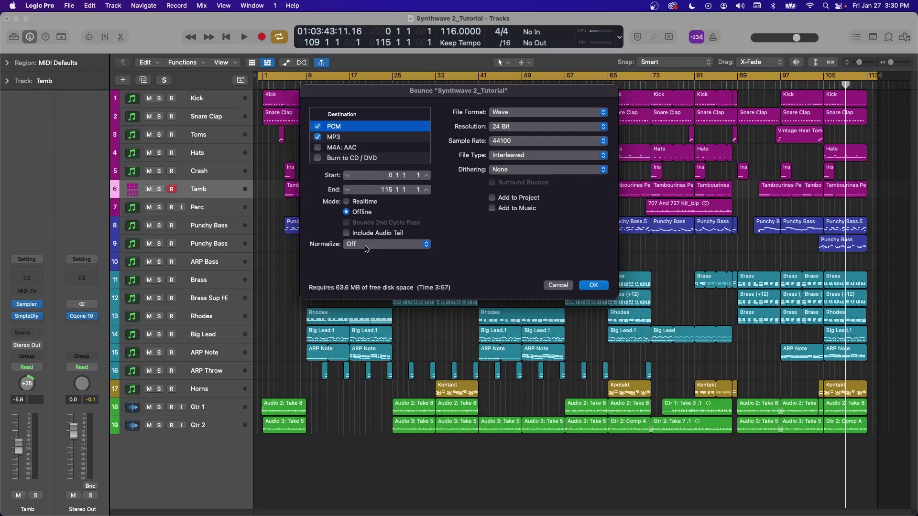
{"action": "left_click", "coordinate": [367, 249]}
{"action": "left_click", "coordinate": [366, 247]}
{"action": "left_click", "coordinate": [526, 113]}
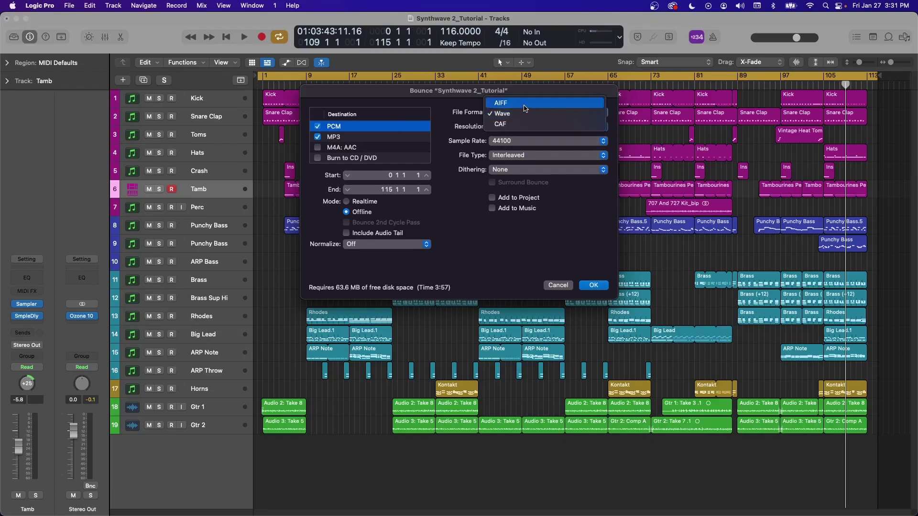
{"action": "left_click", "coordinate": [580, 118]}
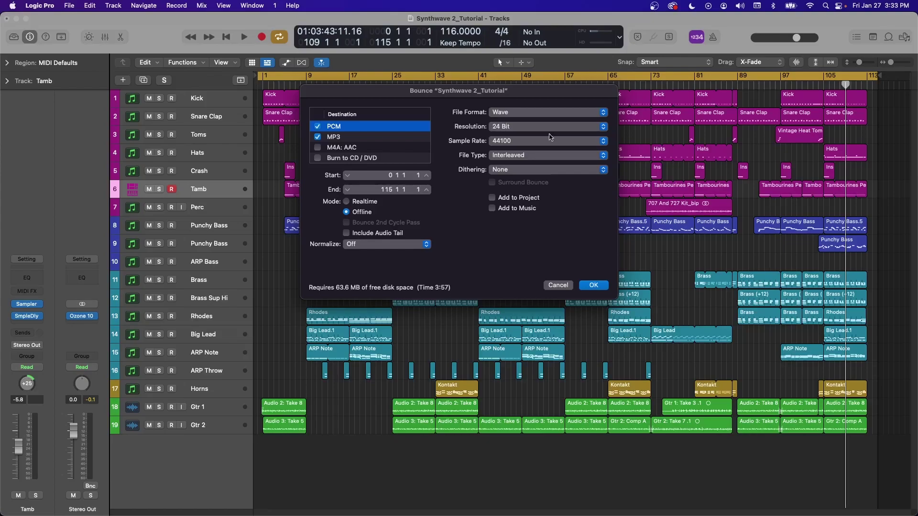
{"action": "left_click", "coordinate": [558, 132]}
{"action": "left_click", "coordinate": [554, 128]}
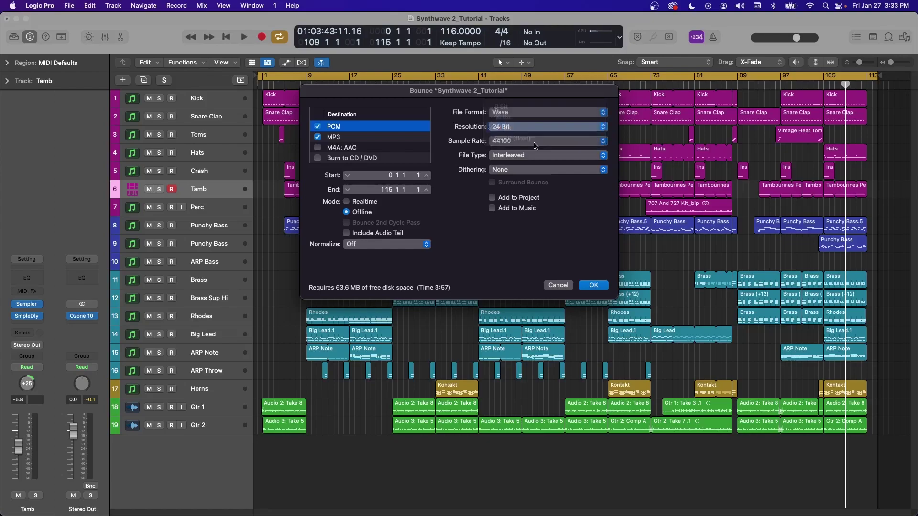
{"action": "left_click", "coordinate": [534, 144]}
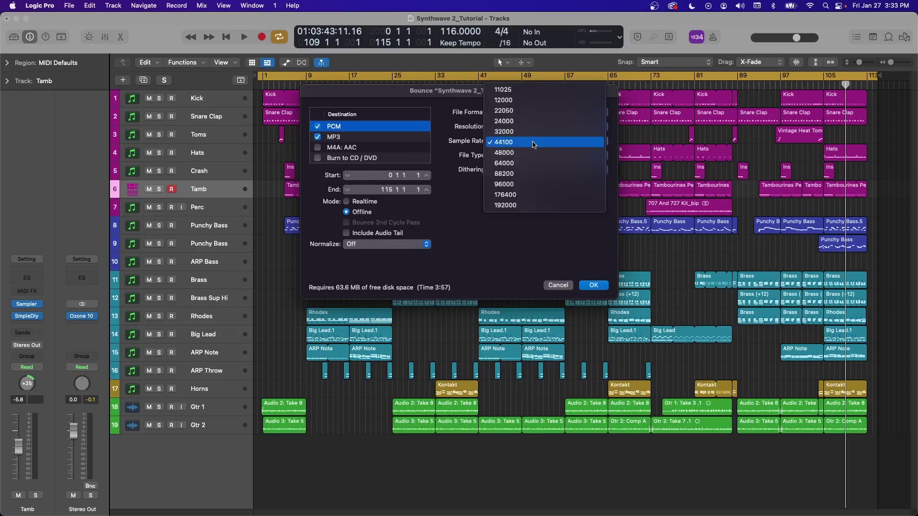
{"action": "left_click", "coordinate": [534, 143]}
{"action": "left_click", "coordinate": [528, 155]}
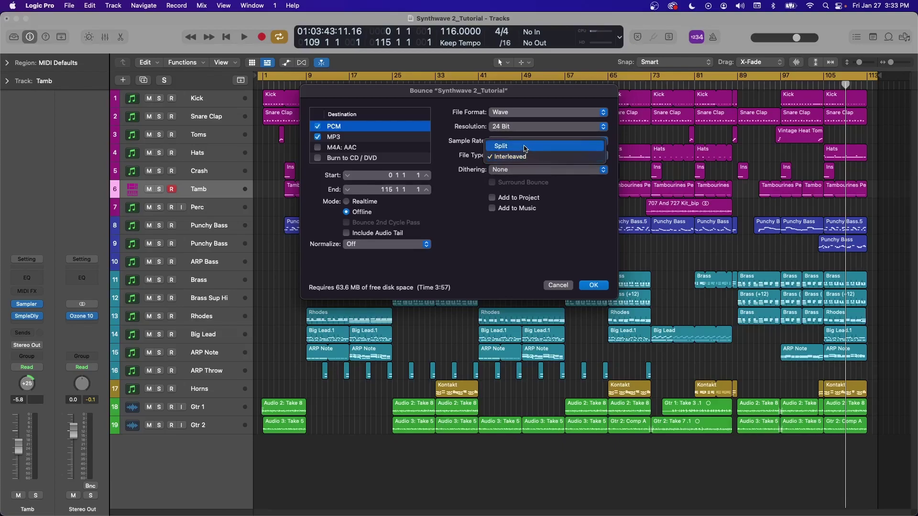
{"action": "left_click", "coordinate": [548, 172]}
{"action": "left_click", "coordinate": [548, 172]}
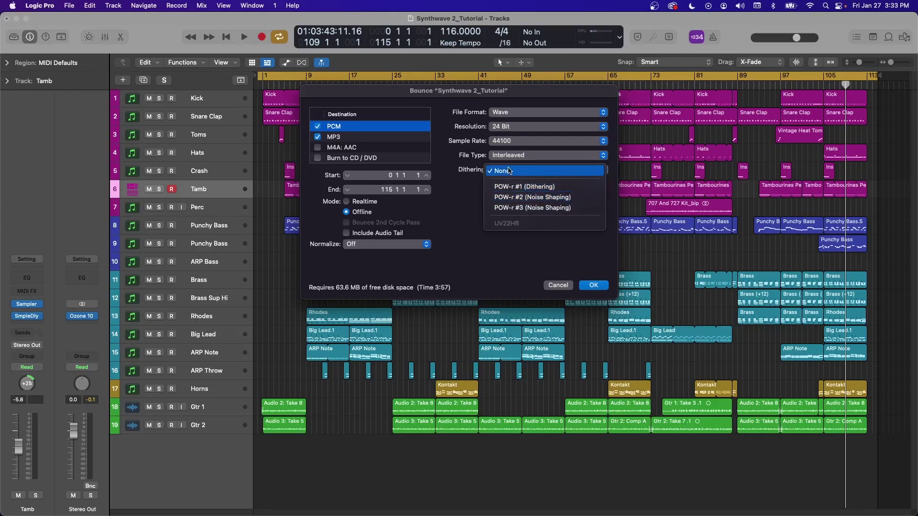
{"action": "left_click", "coordinate": [490, 174]}
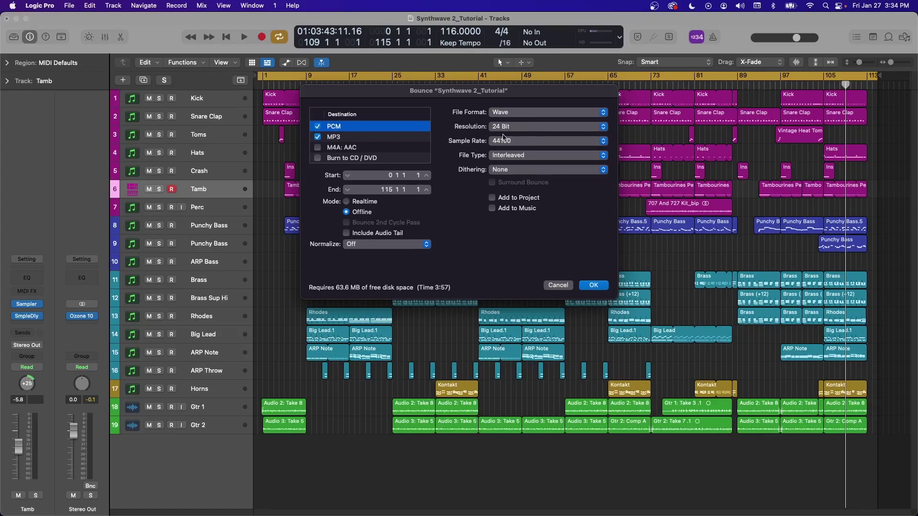
{"action": "left_click", "coordinate": [515, 171]}
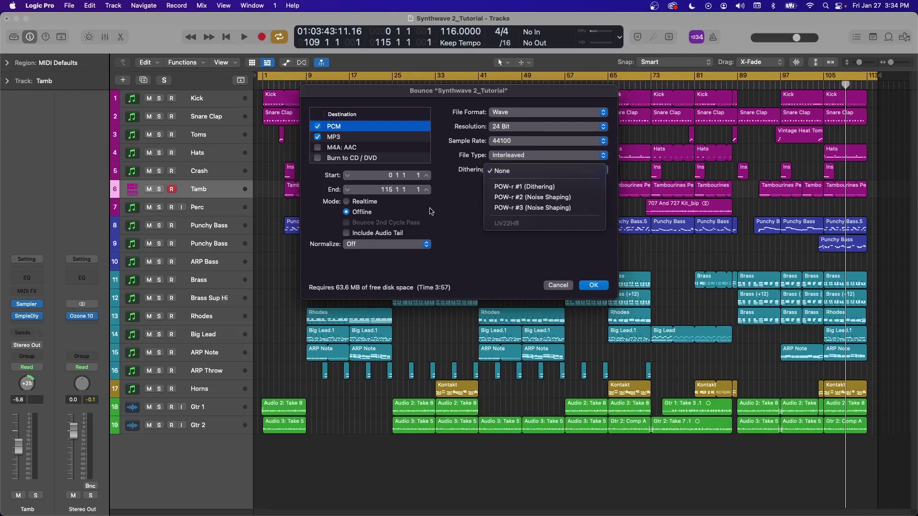
{"action": "left_click", "coordinate": [515, 171]}
{"action": "left_click", "coordinate": [506, 133]}
{"action": "left_click", "coordinate": [511, 118]}
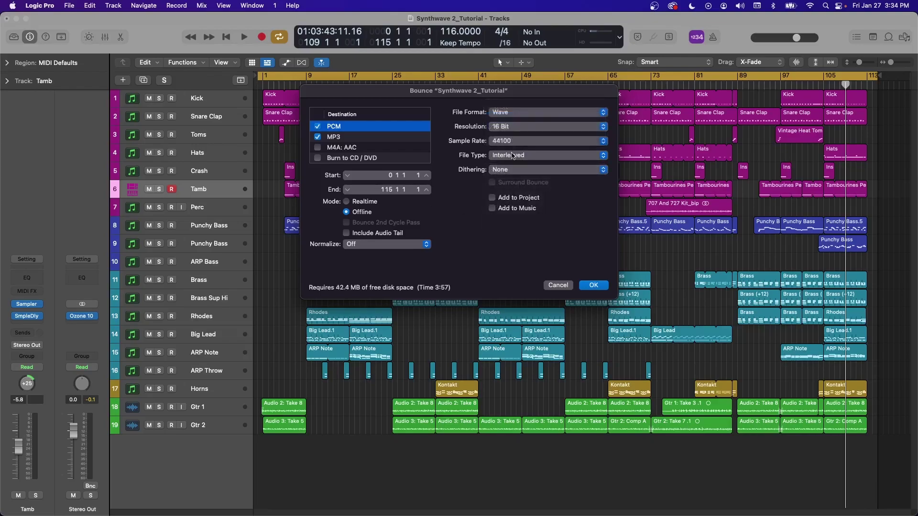
{"action": "left_click", "coordinate": [516, 171]}
{"action": "left_click", "coordinate": [519, 191]}
- Select the MP3 destination and leave its bit rate at 128 kbps
{"action": "left_click", "coordinate": [408, 139]}
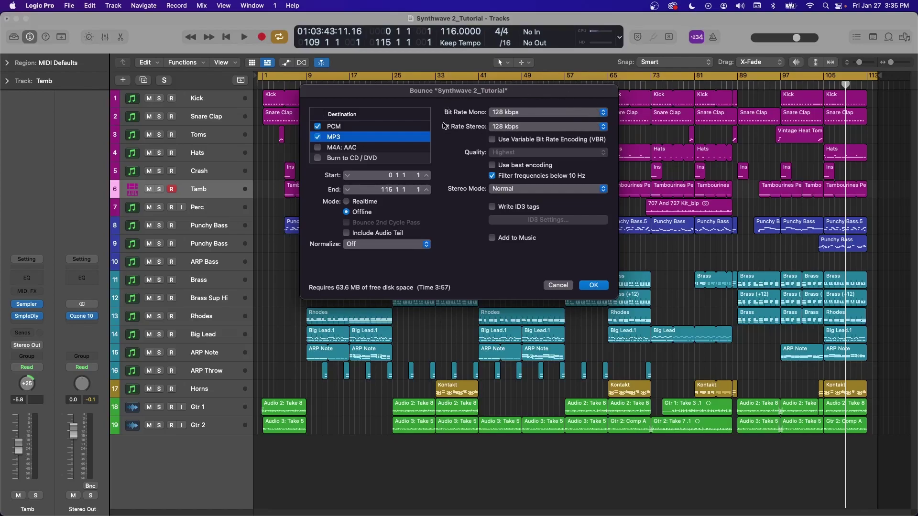
{"action": "left_click", "coordinate": [546, 114]}
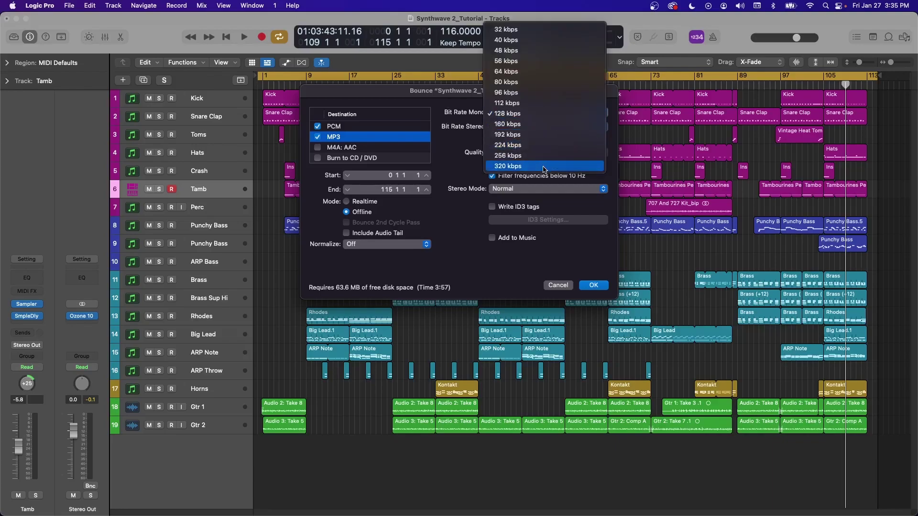
{"action": "left_click", "coordinate": [461, 173]}
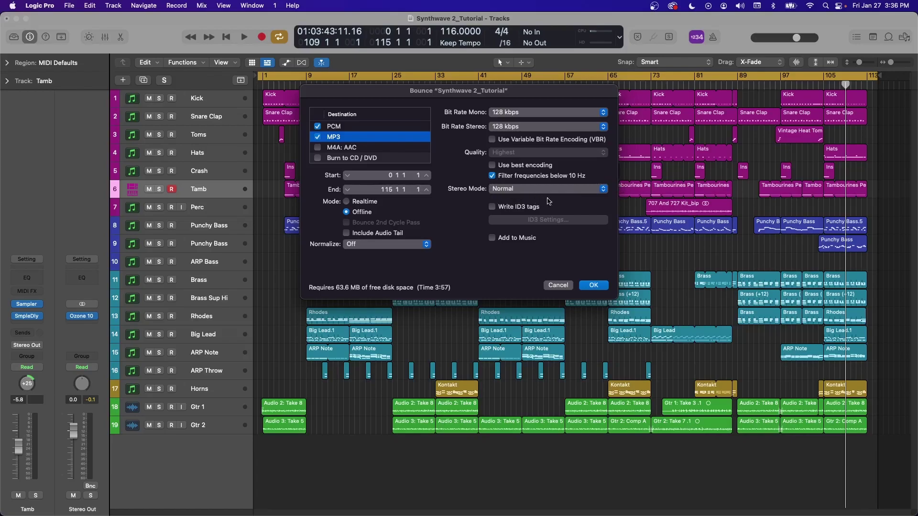
- Enable Write ID3 tags and review ID3 Settings showing Song Title Synthwave 2_Tutorial and 116 BPM
{"action": "left_click", "coordinate": [525, 209]}
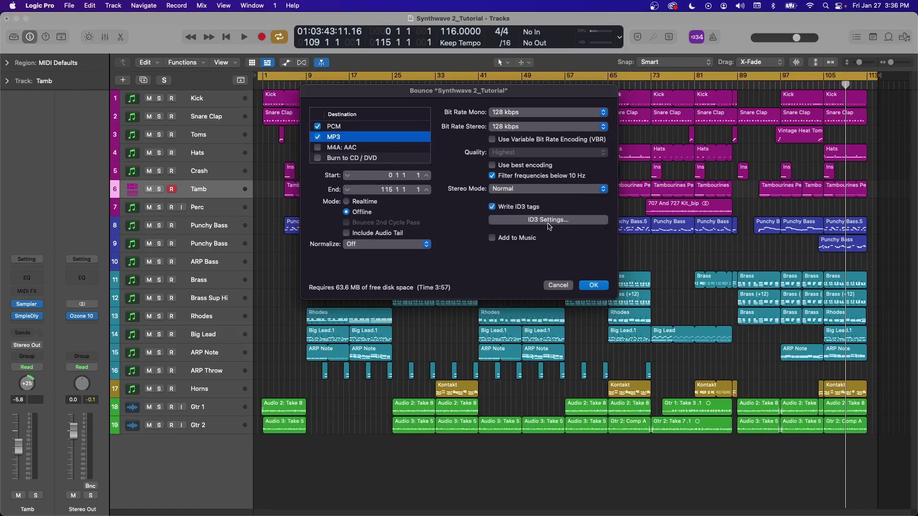
{"action": "left_click", "coordinate": [566, 222]}
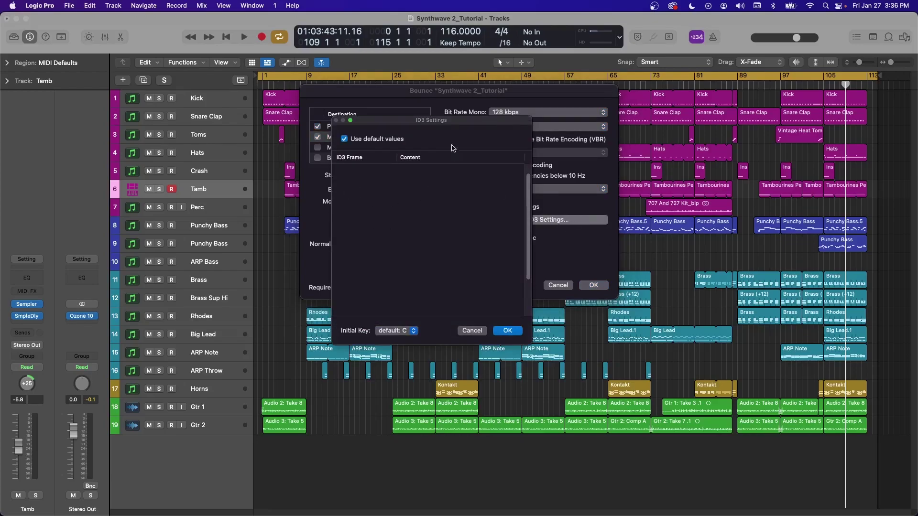
{"action": "left_click_drag", "start_coordinate": [444, 121], "coordinate": [410, 131]}
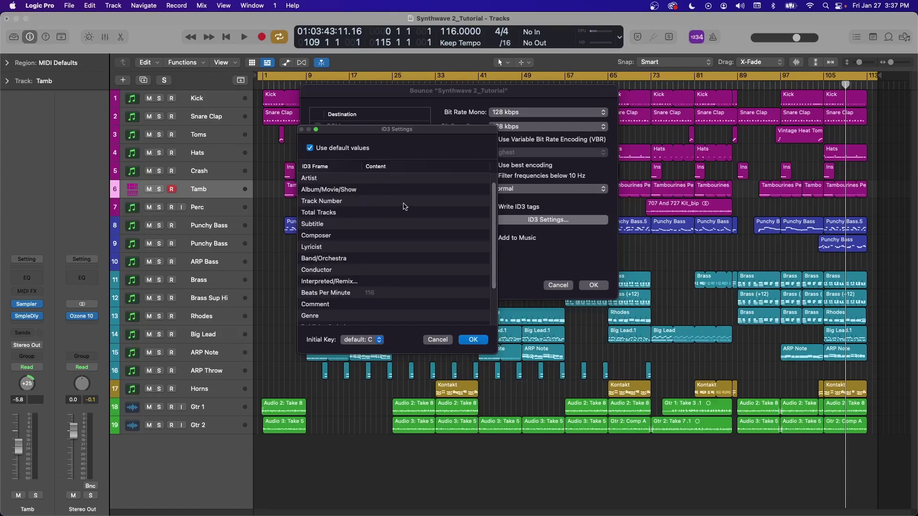
{"action": "scroll", "coordinate": [399, 205], "scroll_direction": "up", "scroll_amount": 1}
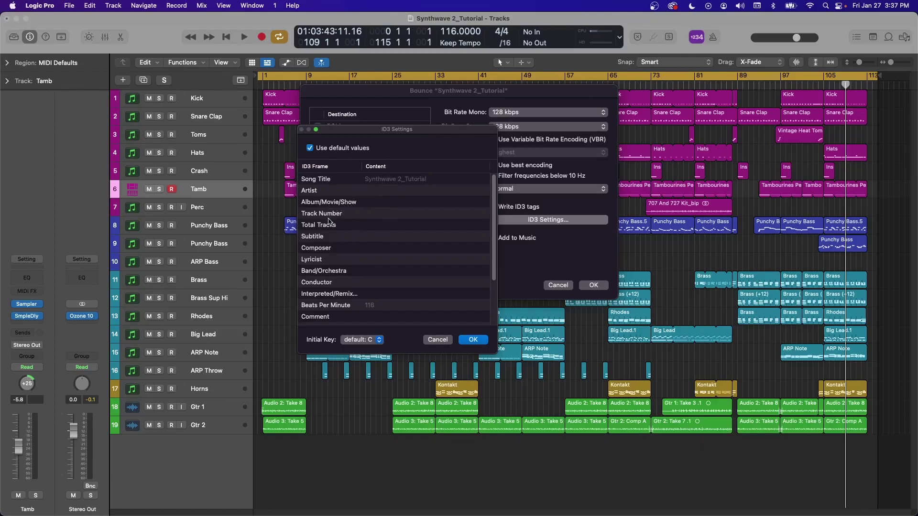
{"action": "scroll", "coordinate": [480, 266], "scroll_direction": "down", "scroll_amount": 3}
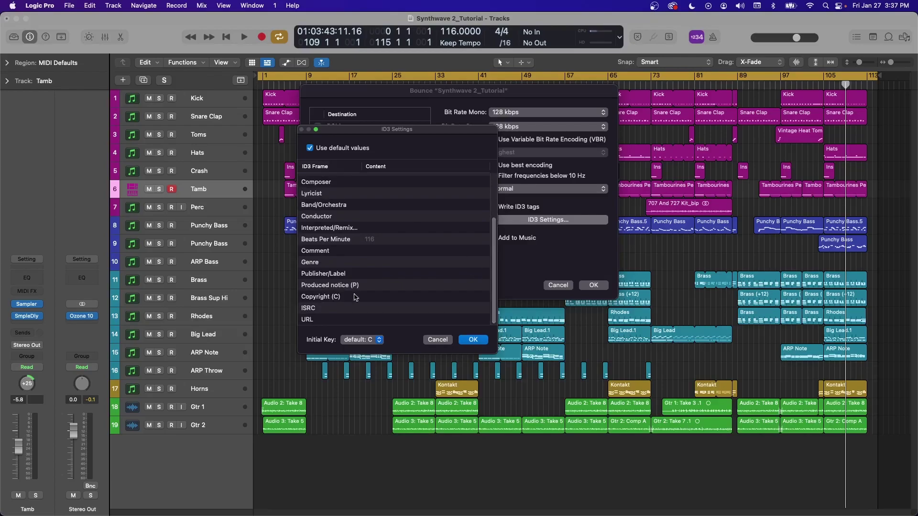
- Close ID3 Settings, uncheck Add to Music, keep PCM ticked, and confirm the bounce
{"action": "left_click", "coordinate": [472, 340]}
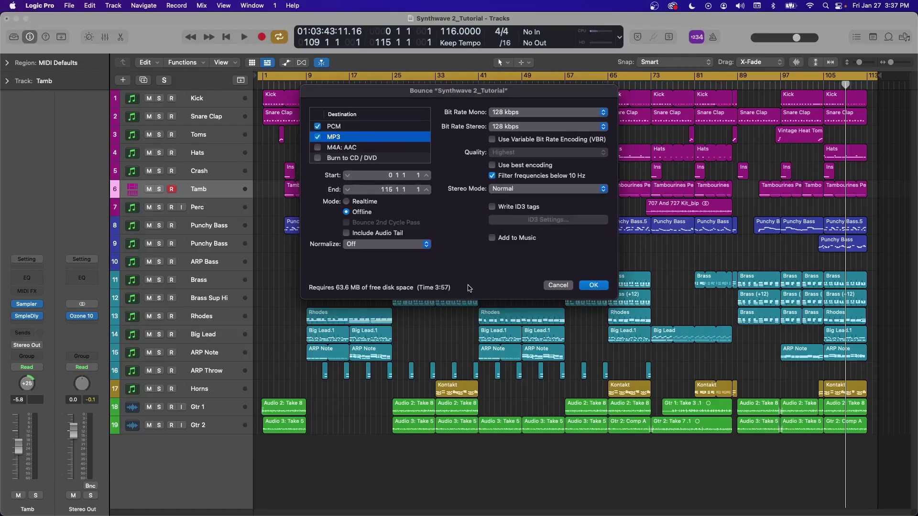
{"action": "left_click", "coordinate": [522, 242]}
{"action": "key", "text": "Up"}
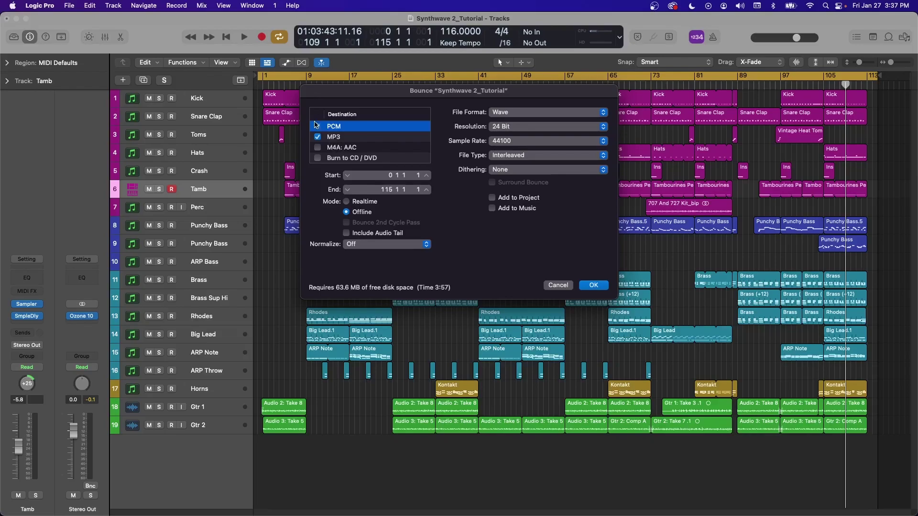
{"action": "left_click", "coordinate": [317, 126]}
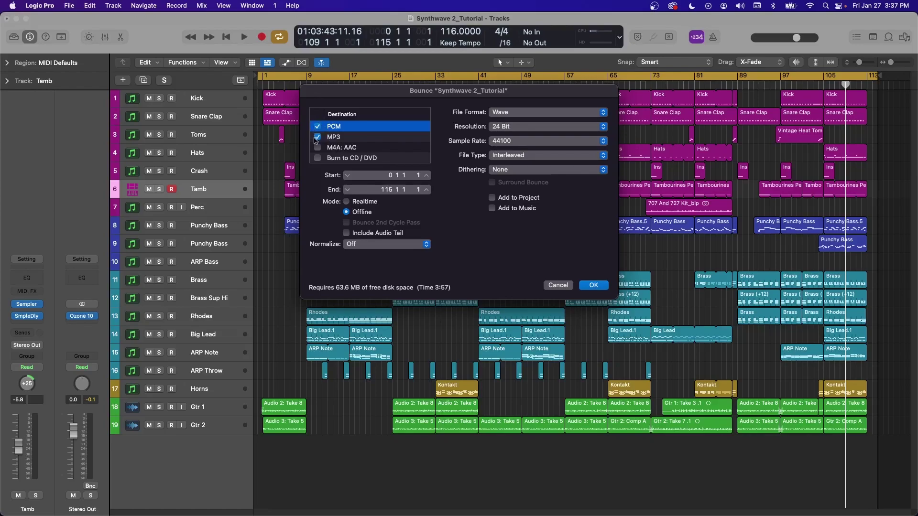
{"action": "left_click", "coordinate": [599, 287]}
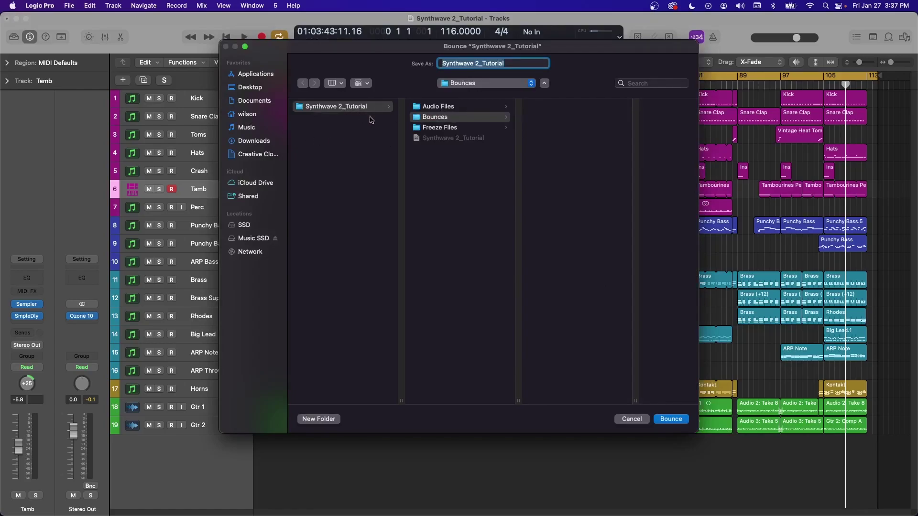
- Bounce the project as 'Synthwave 2_Tutorial' into the Bounces folder
{"action": "left_click", "coordinate": [679, 420]}
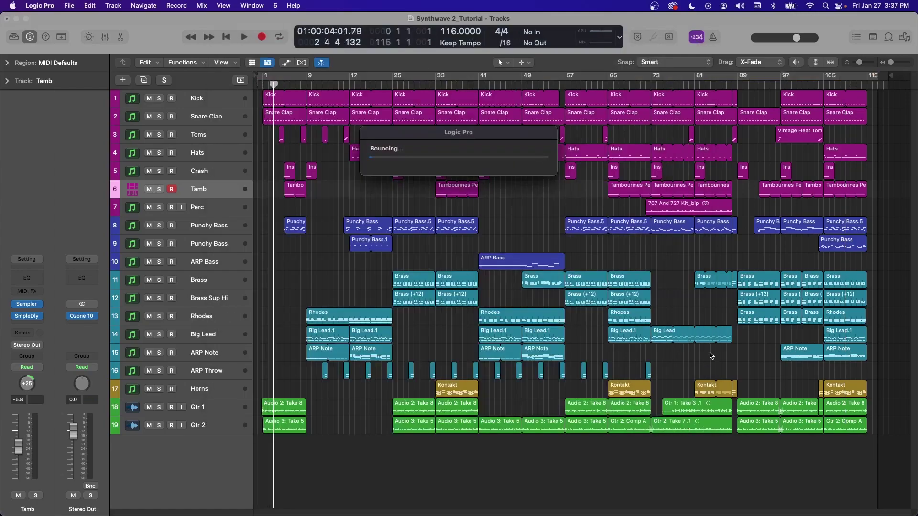